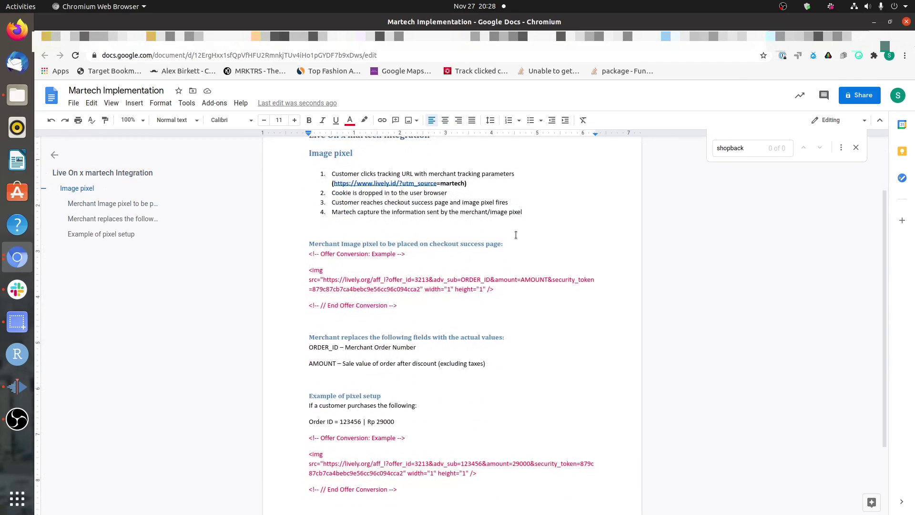
Select the merchant <img> pixel tag under 'Merchant Image pixel' and open the browser DevTools
scroll(568, 343, up, 4)
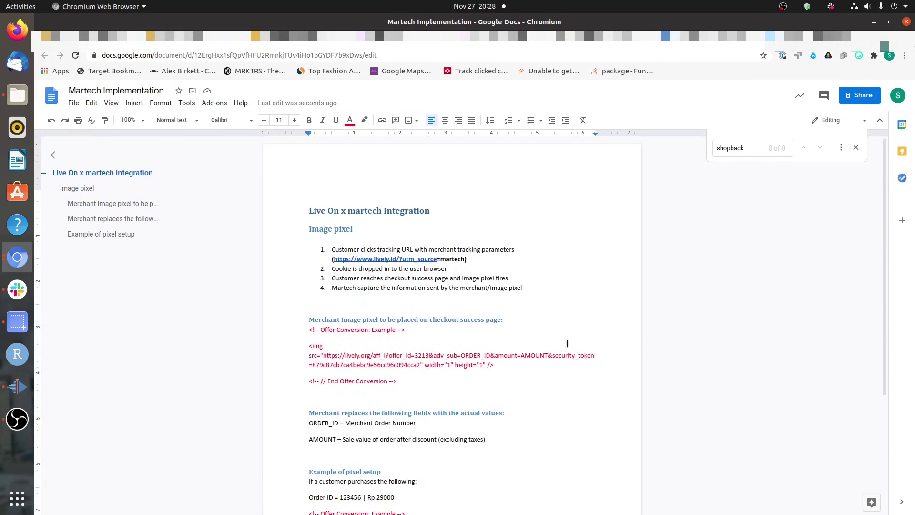
drag(311, 347, 401, 377)
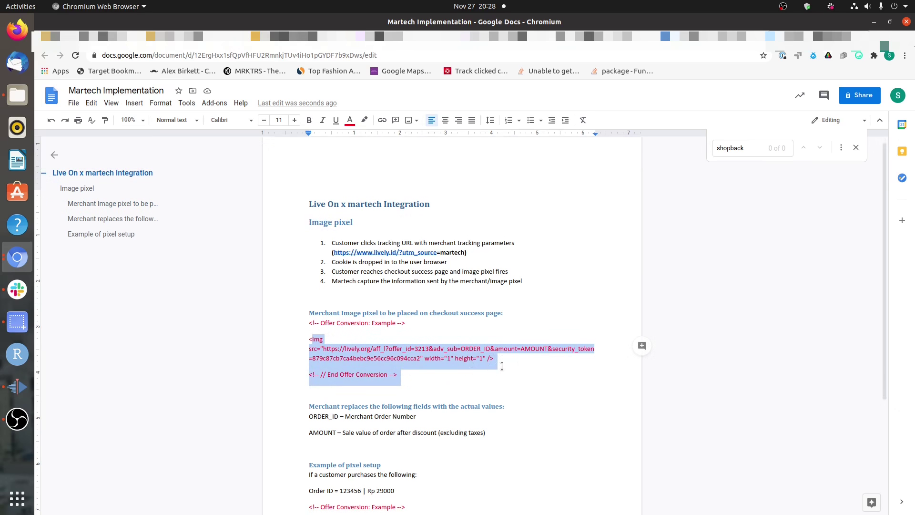
click(457, 497)
scroll(459, 420, down, 4)
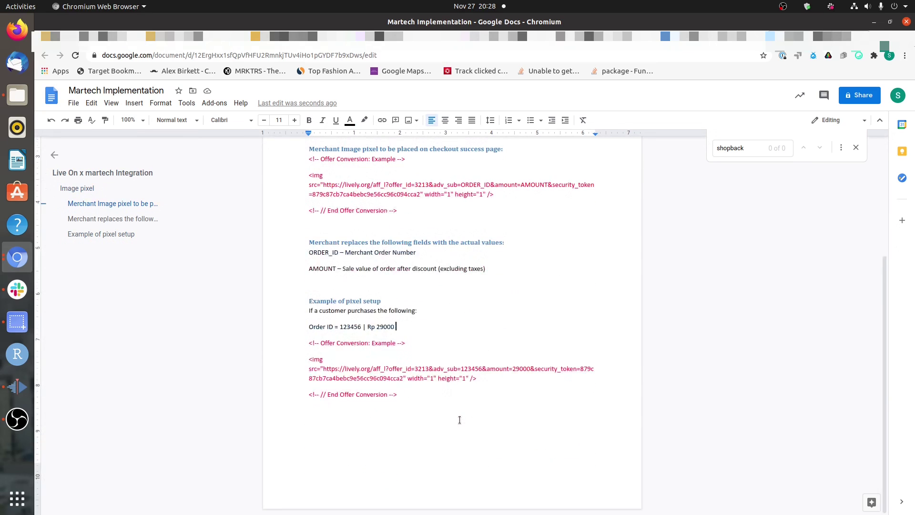
scroll(389, 397, up, 1)
scroll(389, 398, up, 2)
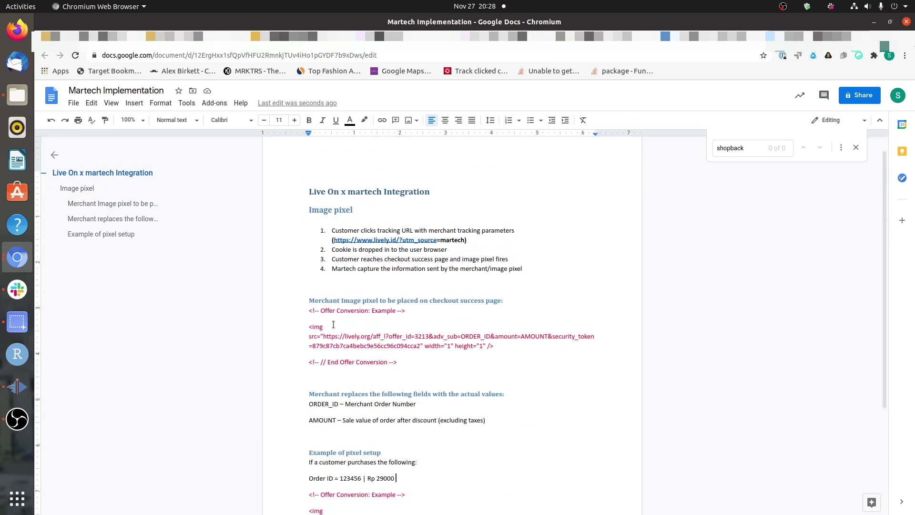
mouse_move(309, 326)
mouse_down()
mouse_move(327, 326)
mouse_move(309, 327)
mouse_up()
drag(498, 345, 490, 345)
drag(308, 328, 324, 328)
drag(502, 354, 305, 328)
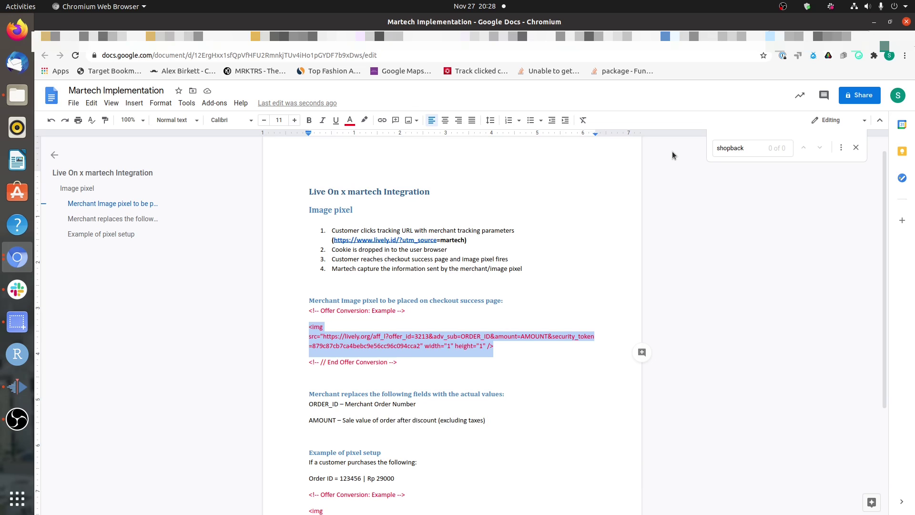
key(ctrl+shift+i)
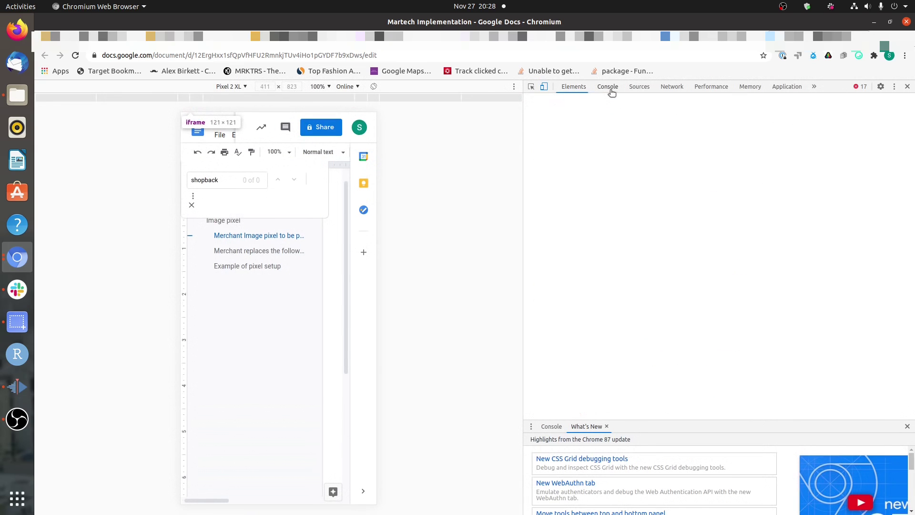
Run the copied img tag in the DevTools Console, which gives an Uncaught SyntaxError, then close DevTools
click(612, 92)
text(<img src="https://lively.org/aff_l? offer_id=3213&adv_sub=ORDER_ID&amount=AMOUNT&security_token=879c87cb7ca4bebc9e56cc96c094cca2" width="1" height="1" />)
key(Return)
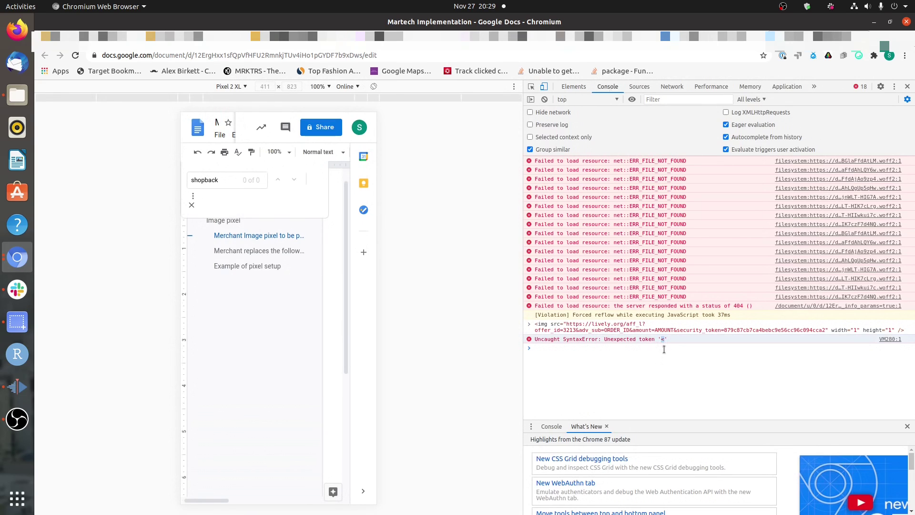
click(907, 86)
scroll(500, 391, down, 3)
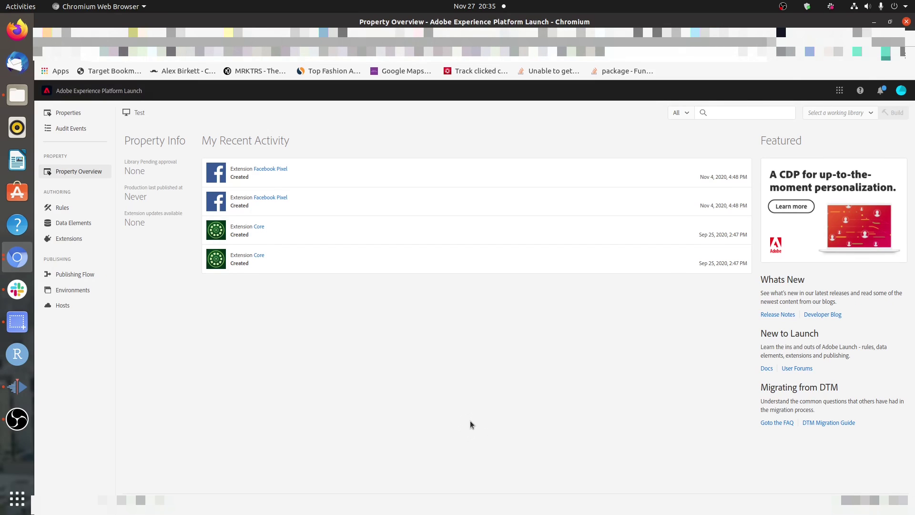
Create a new rule from the property's Rules list and add a Core event to it
click(53, 208)
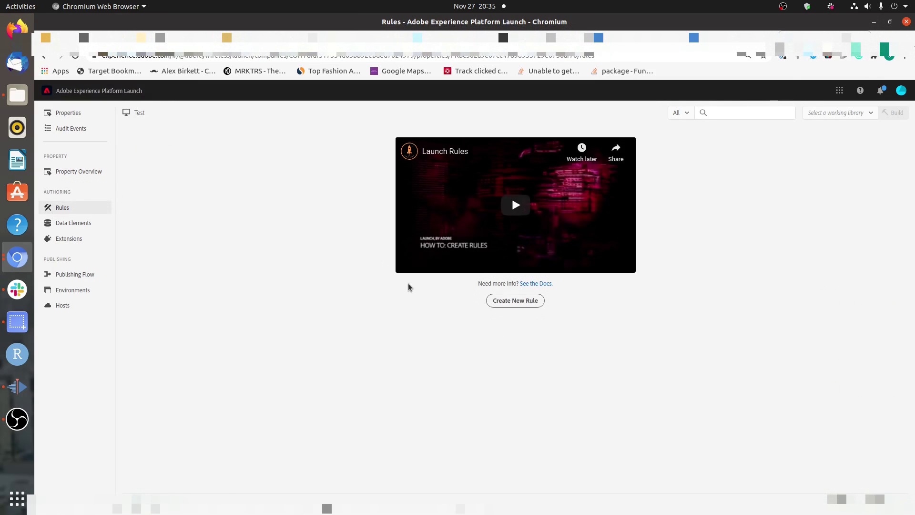
click(502, 300)
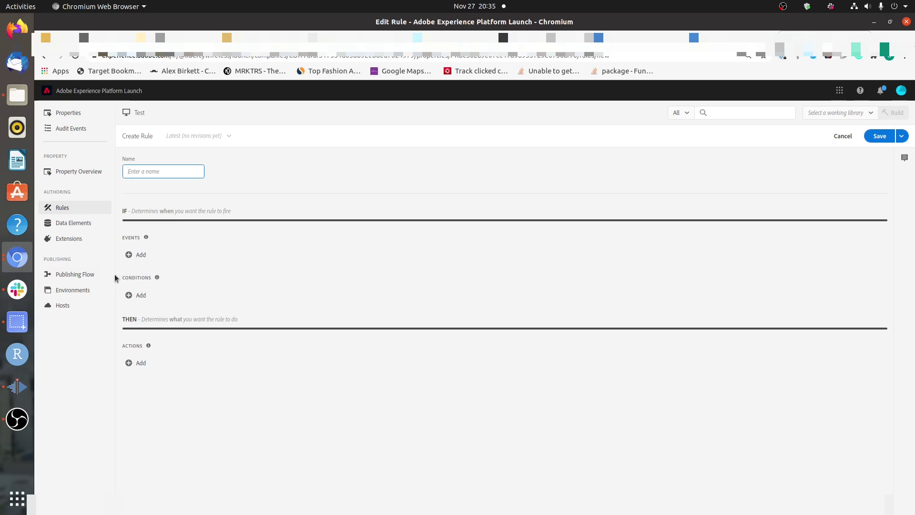
click(137, 255)
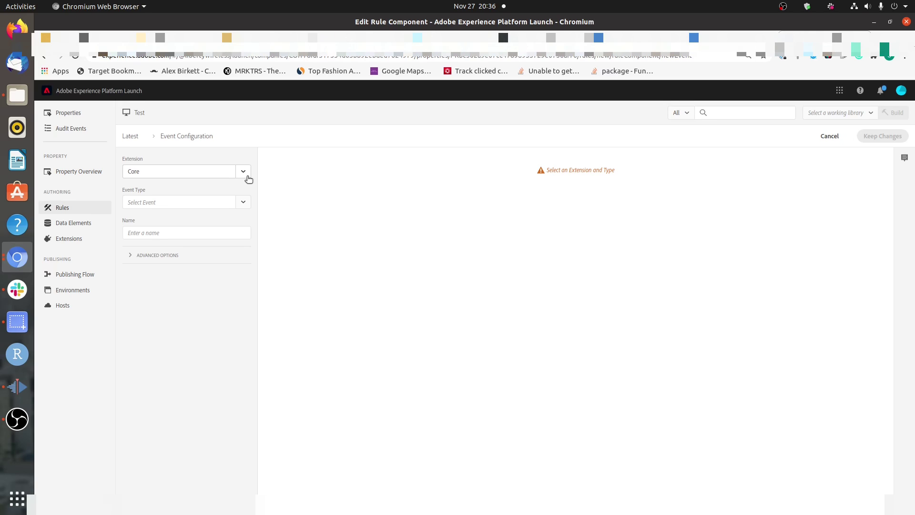
Set the rule's event type to Core - Library Loaded (Page Top) and keep the change
click(243, 202)
scroll(179, 322, down, 5)
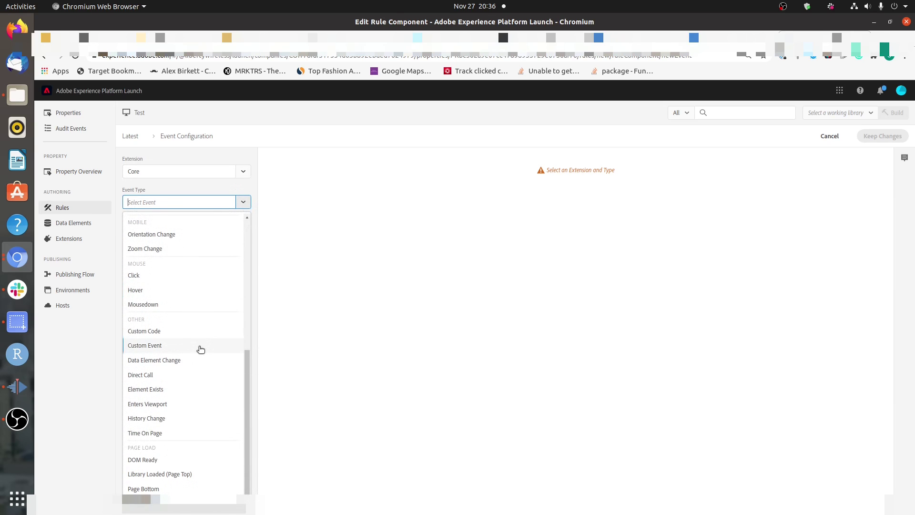
click(204, 472)
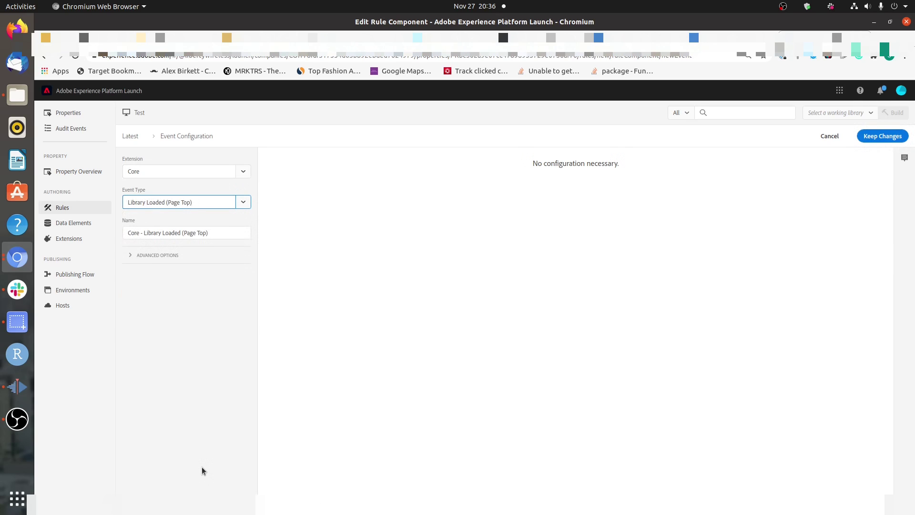
click(895, 138)
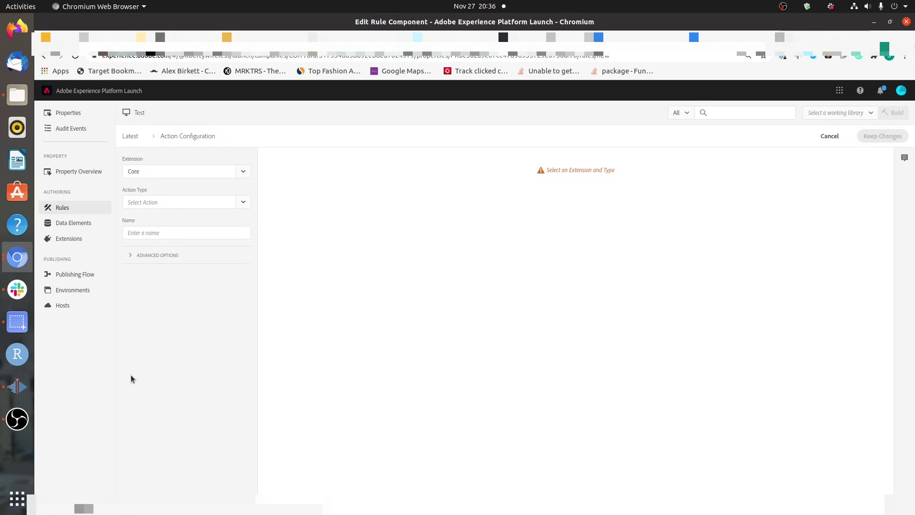
Add a Core - Custom Code action using HTML and open its empty code editor
click(131, 372)
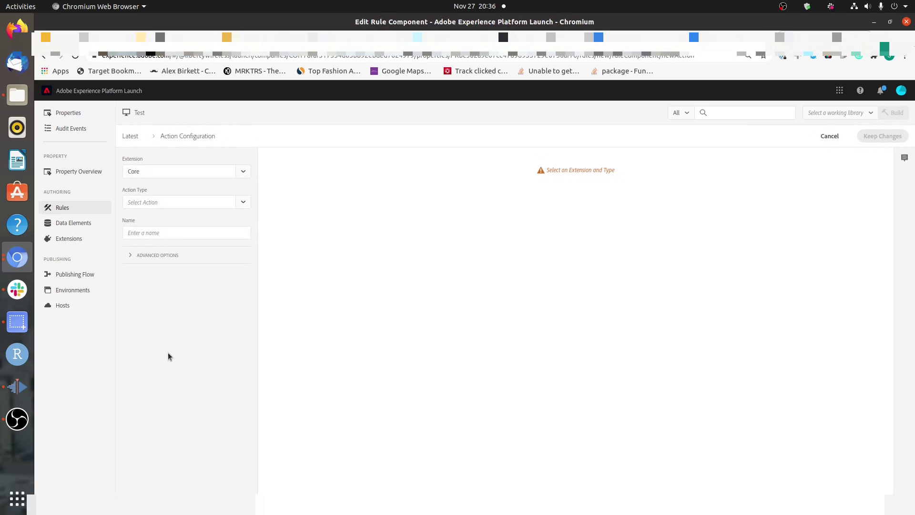
drag(143, 160, 123, 161)
click(244, 204)
click(165, 222)
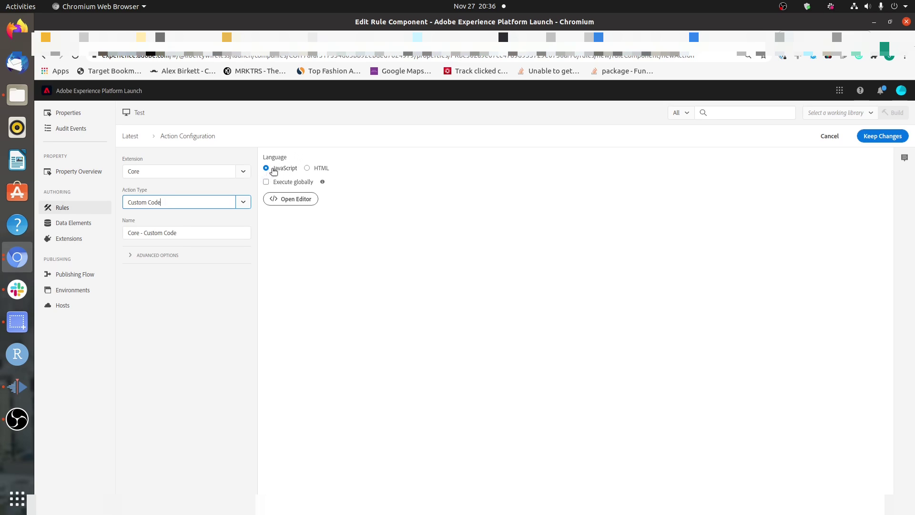
click(308, 169)
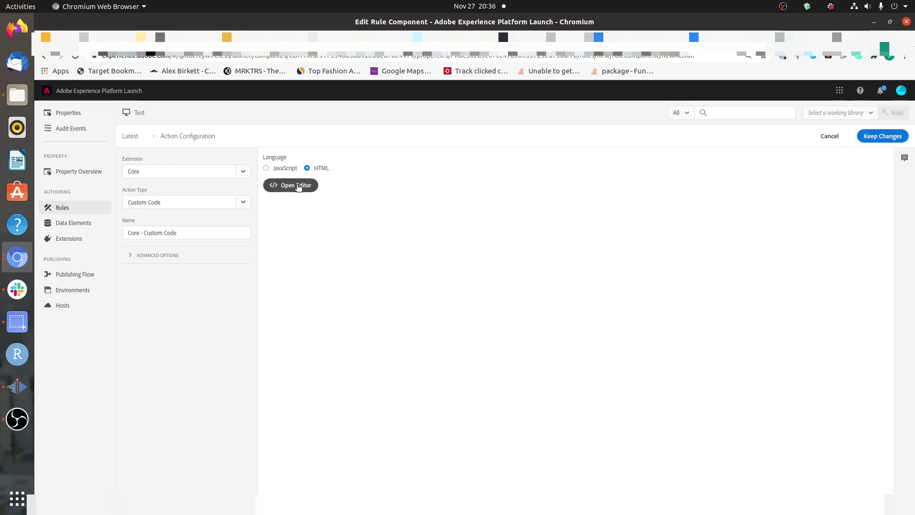
click(299, 187)
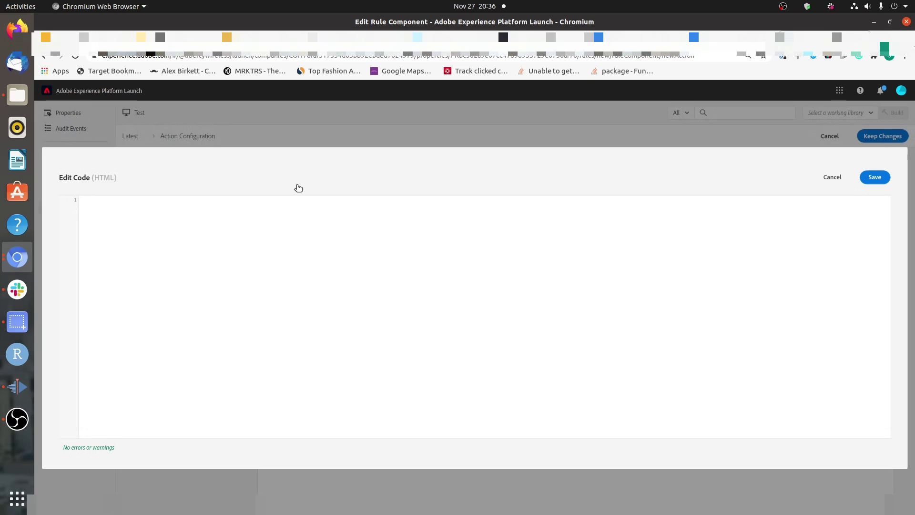
Paste the Docs img pixel code and its End Offer Conversion comment into the Launch HTML editor
click(732, 37)
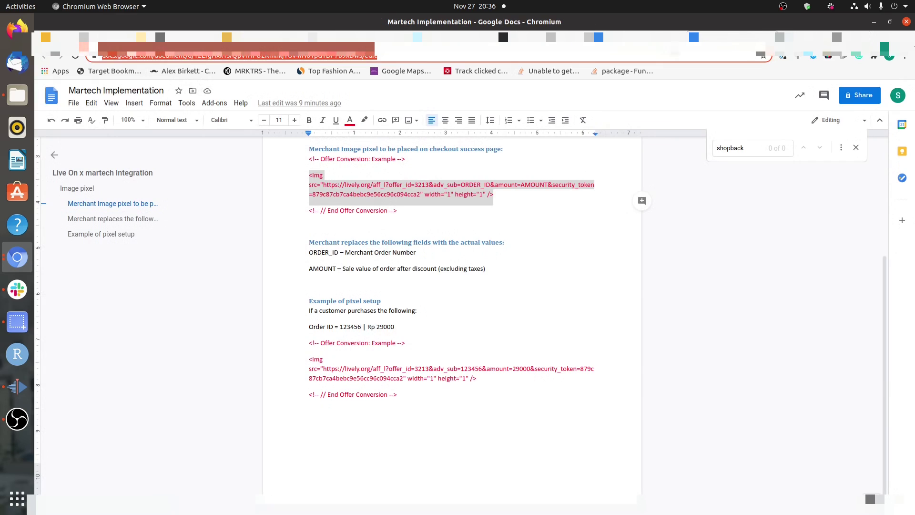
click(359, 225)
scroll(359, 222, up, 3)
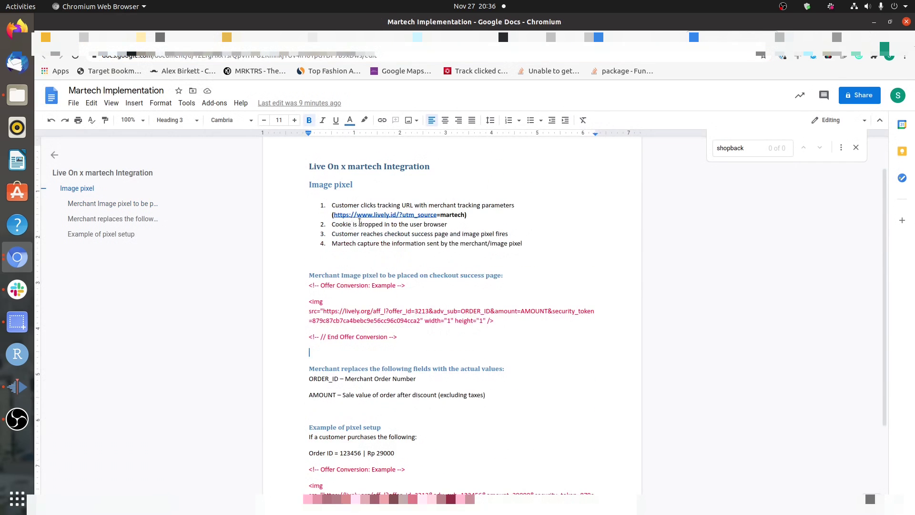
scroll(334, 236, down, 2)
drag(310, 230, 398, 271)
key(ctrl+c)
click(761, 37)
click(245, 277)
key(ctrl+v)
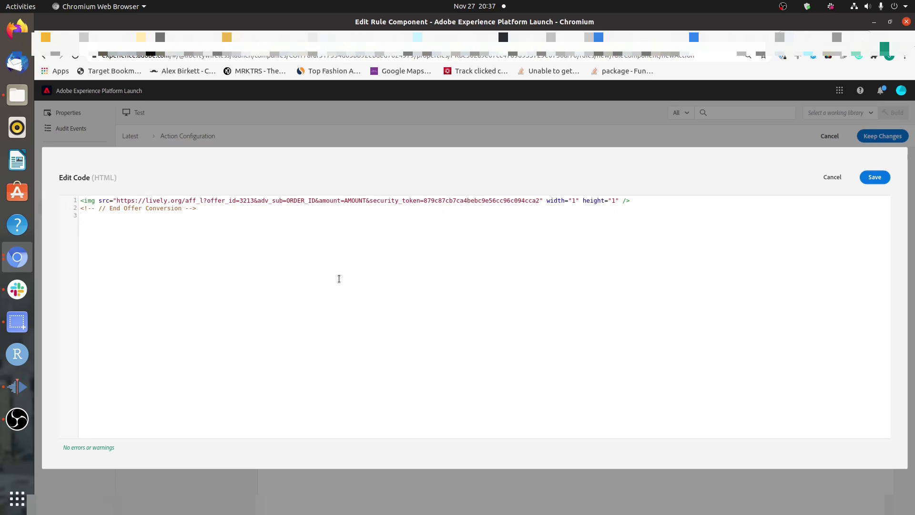
Review the ORDER_ID and AMOUNT placeholders in the pixel URL
key(ctrl+Home)
key(Left)
key(Left)
key(Left)
key(Left)
key(Left)
key(Left)
key(Left)
key(Left)
key(Left)
key(Left)
key(Right)
key(Right)
key(Right)
key(Right)
key(Right)
key(Right)
key(Right)
key(shift+Right)
key(shift+Right)
key(shift+Right)
key(shift+Right)
key(shift+Right)
key(shift+Right)
key(shift+Right)
key(shift+Right)
key(Right)
key(Right)
key(Right)
key(Right)
key(Right)
key(Right)
key(Right)
key(Right)
key(Right)
key(shift+Right)
key(shift+Right)
key(shift+Right)
key(shift+Right)
key(shift+Right)
key(shift+Right)
key(Right)
Insert a blank first line above the img tag
key(Left)
key(Left)
key(Left)
key(Left)
key(Left)
key(Left)
key(Left)
key(Left)
key(Left)
key(Left)
key(Left)
key(Left)
key(Left)
key(Left)
key(Left)
key(Left)
key(Left)
key(Left)
key(Left)
key(Left)
key(Return)
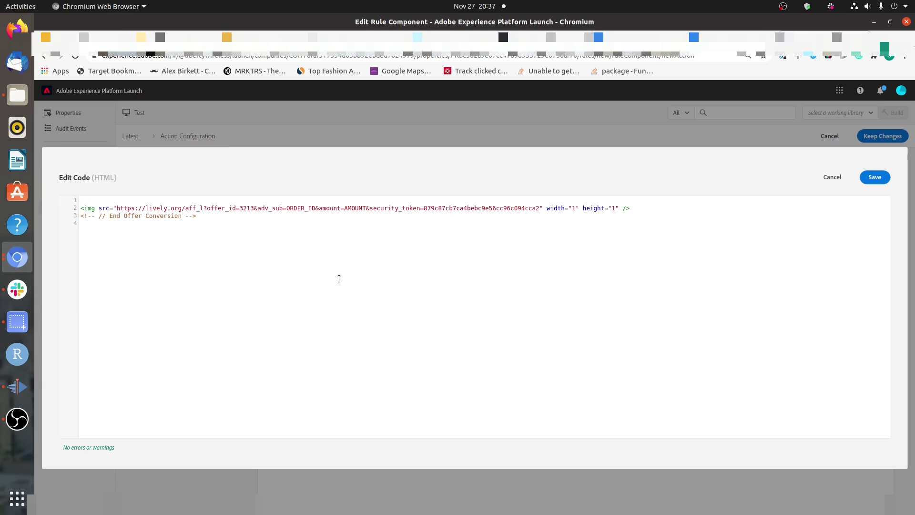
key(Right)
key(Right)
key(Right)
key(Right)
key(Right)
key(Right)
key(Right)
key(Right)
key(Right)
key(Right)
key(Right)
key(Right)
key(Right)
key(Right)
key(Right)
key(Right)
key(Right)
key(Right)
key(Right)
key(Right)
key(Right)
key(Right)
key(Right)
key(Right)
key(Right)
key(Right)
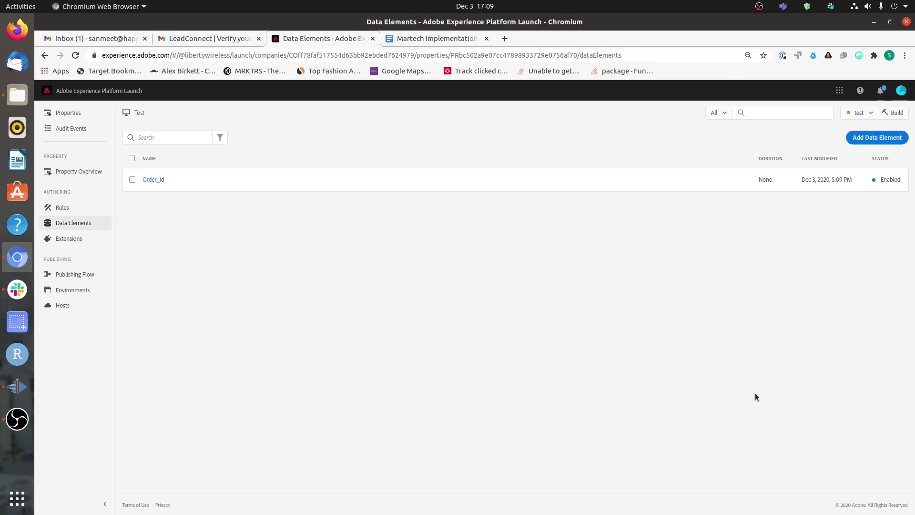
Save Order_Id as a Core Constant of 'test', then open the Test tag rule's code
click(161, 181)
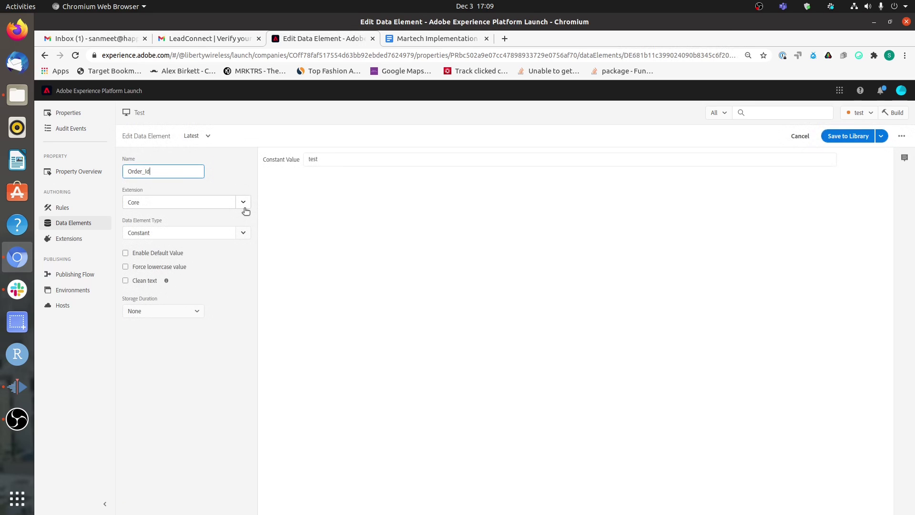
click(243, 233)
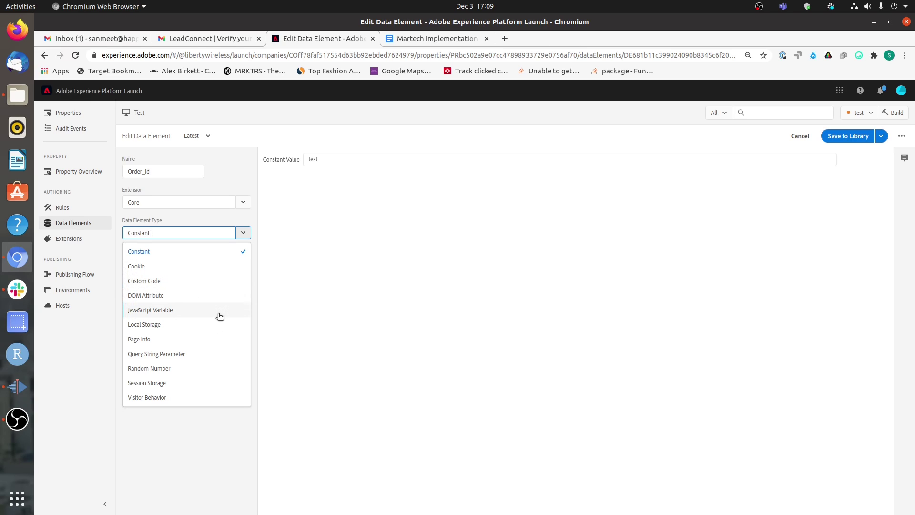
click(329, 157)
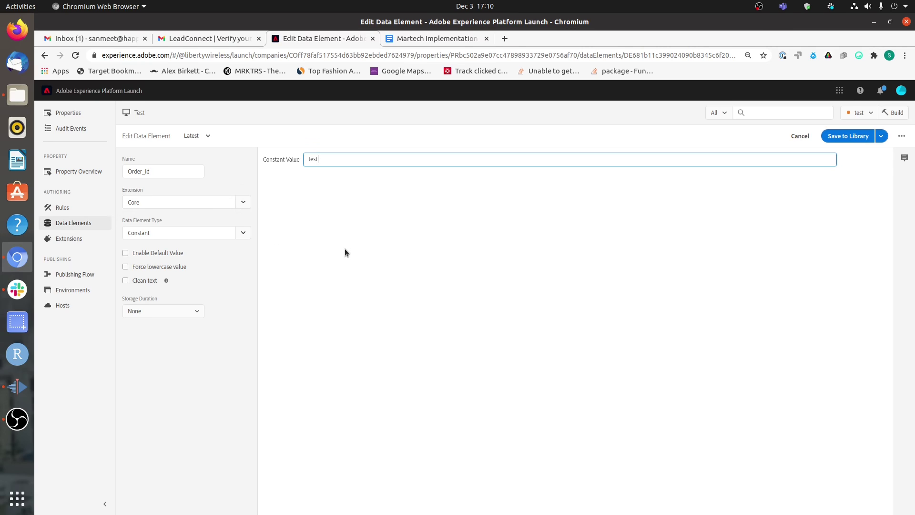
click(838, 139)
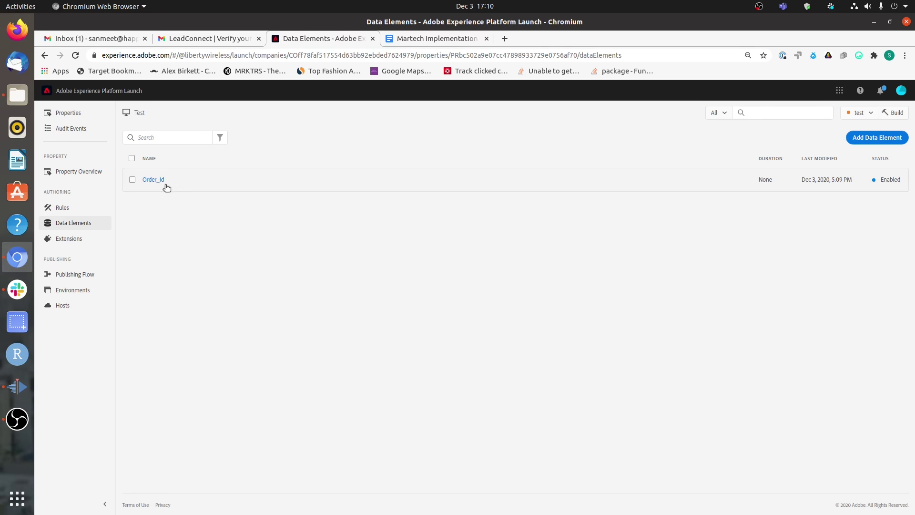
click(67, 208)
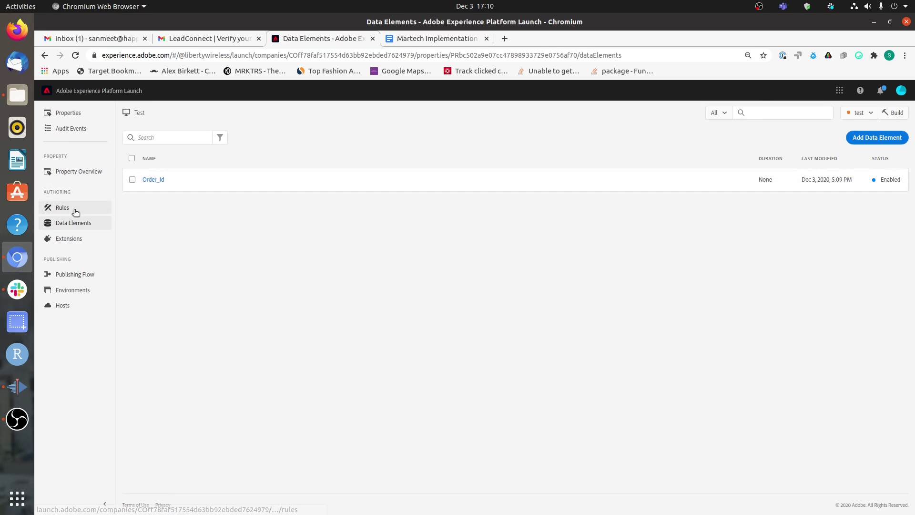
click(152, 180)
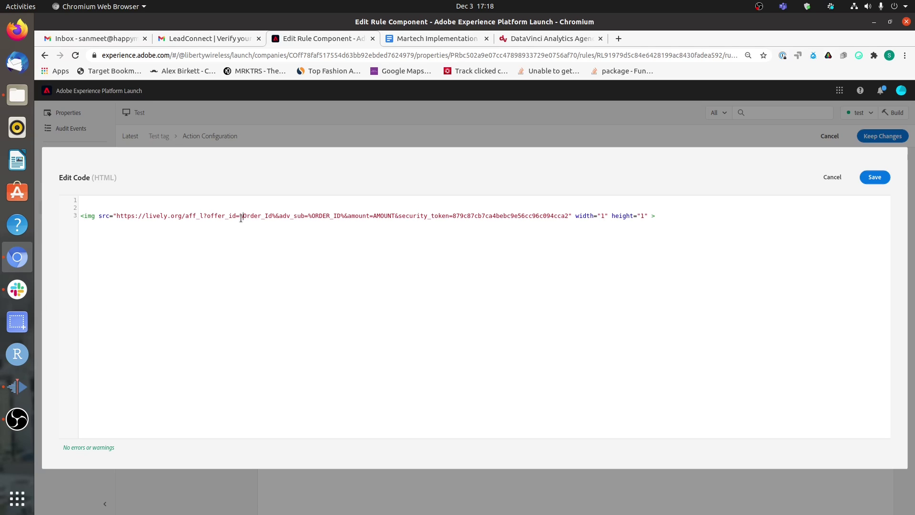
Type a %<name of the data element>% example on line 1, delete it, and save the code
key(shift+Right)
key(shift+Right)
key(shift+Right)
key(shift+Right)
key(shift+Right)
key(shift+Right)
key(shift+Right)
key(shift+Right)
key(shift+Right)
key(shift+Right)
key(shift+Right)
key(shift+Left)
click(163, 201)
text(%<name of the data element)
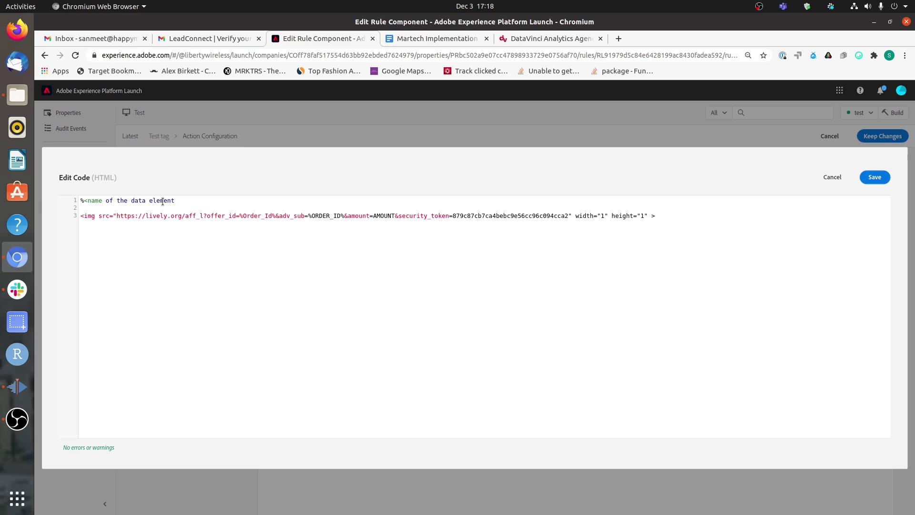
text(>%)
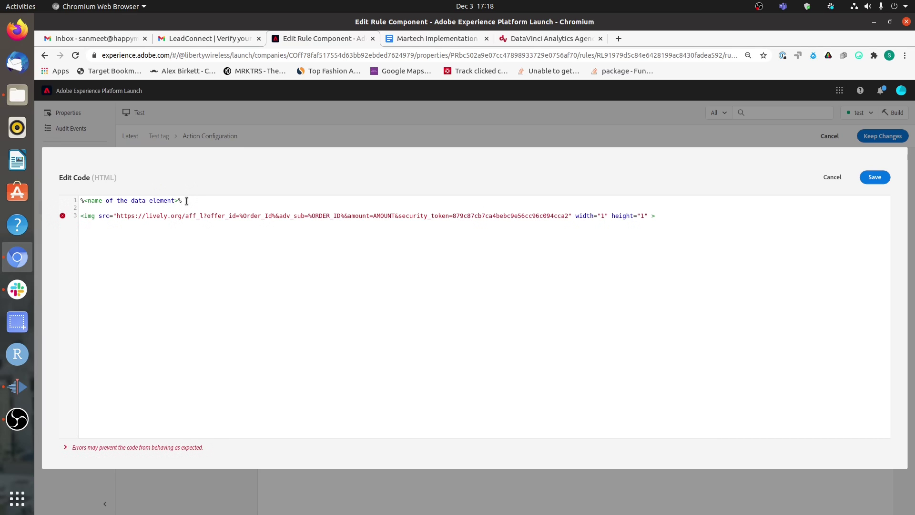
drag(182, 201, 69, 204)
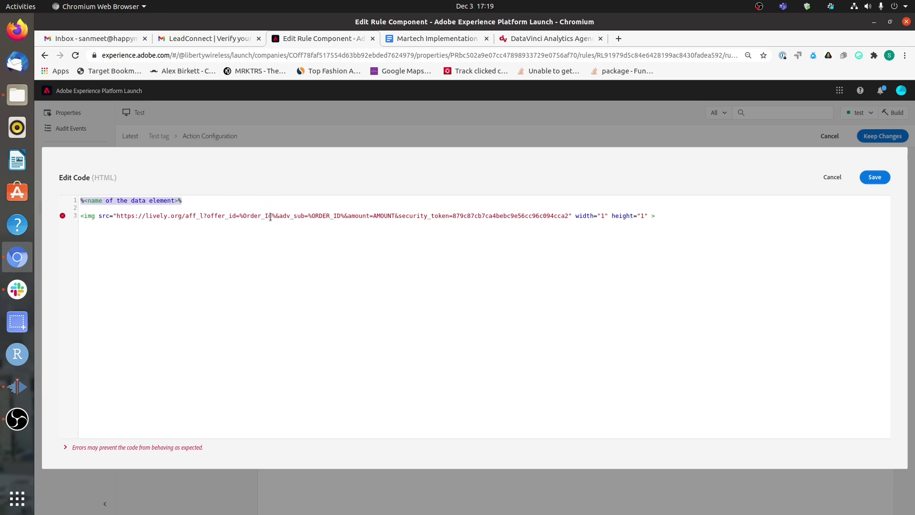
click(264, 203)
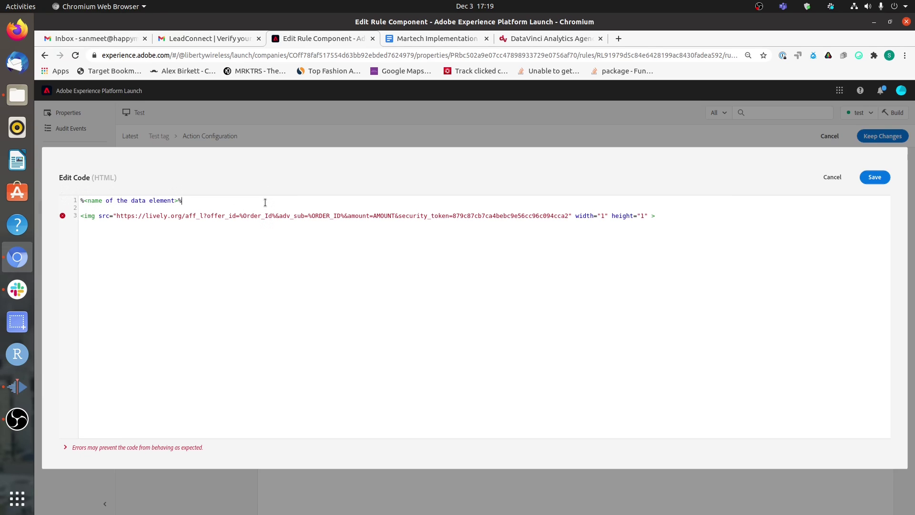
triple_click(265, 202)
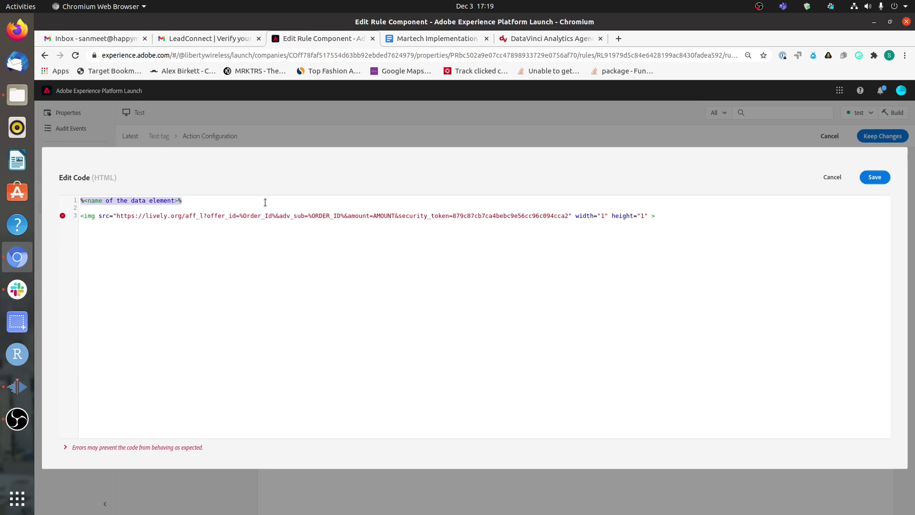
key(BackSpace)
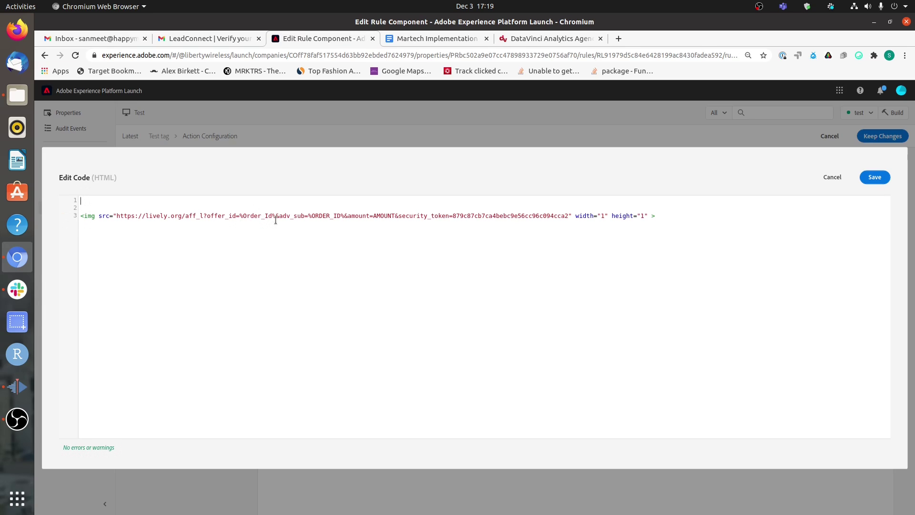
click(864, 180)
Keep the action changes, save the rule to the library, and build it
click(883, 138)
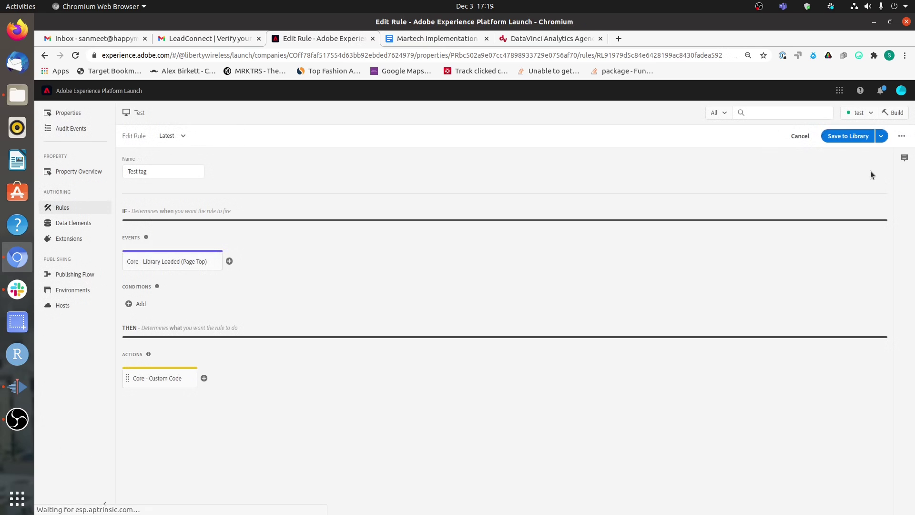
click(843, 137)
click(895, 114)
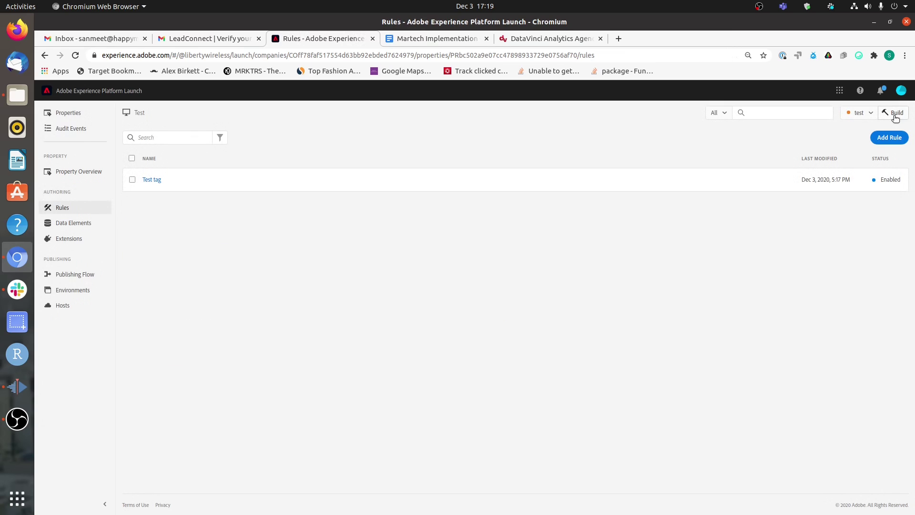
On the DataVinci site, run _satellite.getVar("Order_Id") in the Console, get "test", and clear it
key(ctrl+5)
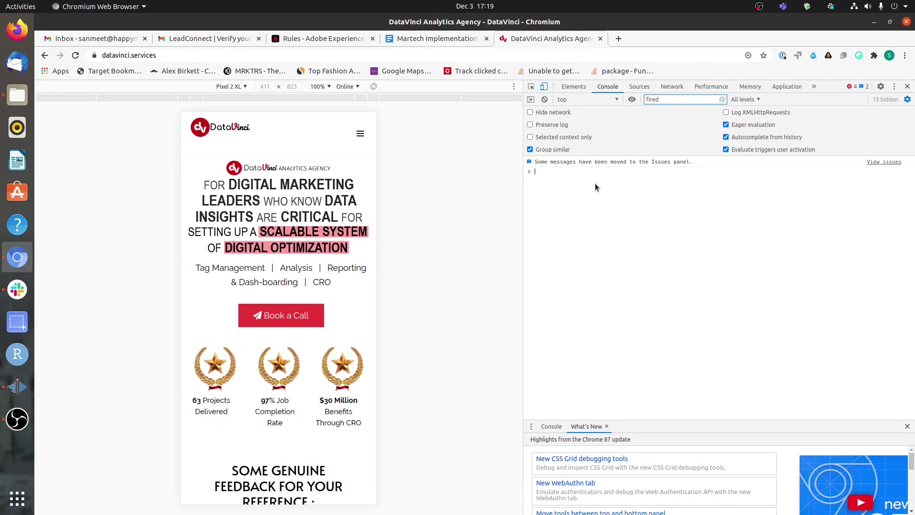
text(_satellite)
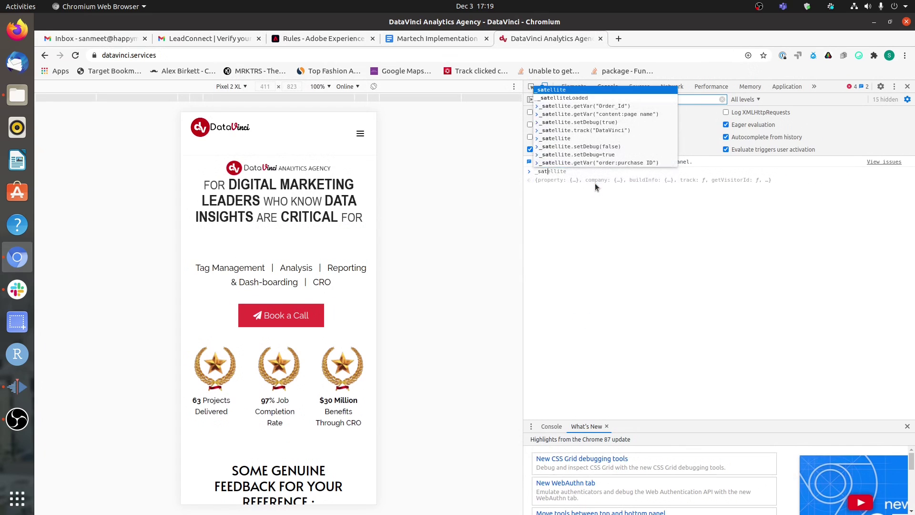
key(Escape)
text(.get)
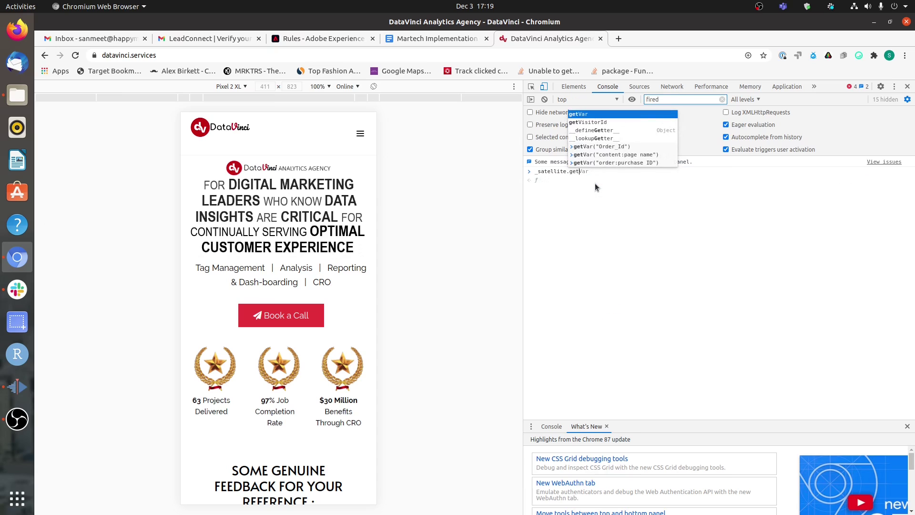
text(Var(")
key(Down)
key(Tab)
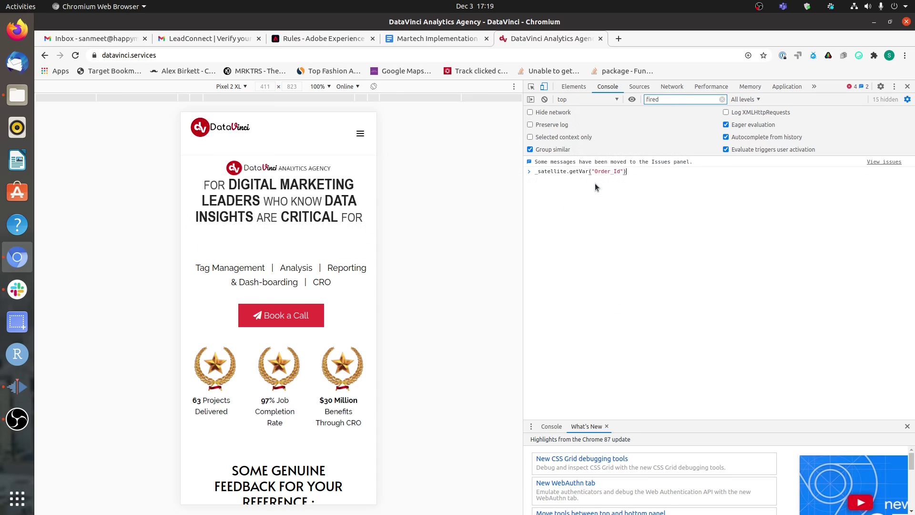
key(Return)
click(545, 100)
click(673, 86)
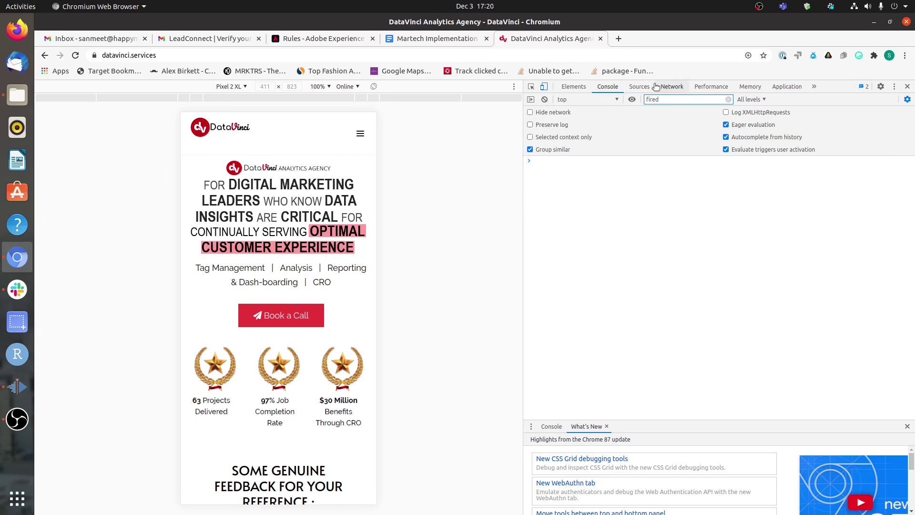
Reload the DataVinci page and view the failed aff_l?offer request's headers, showing offer_id test
click(75, 55)
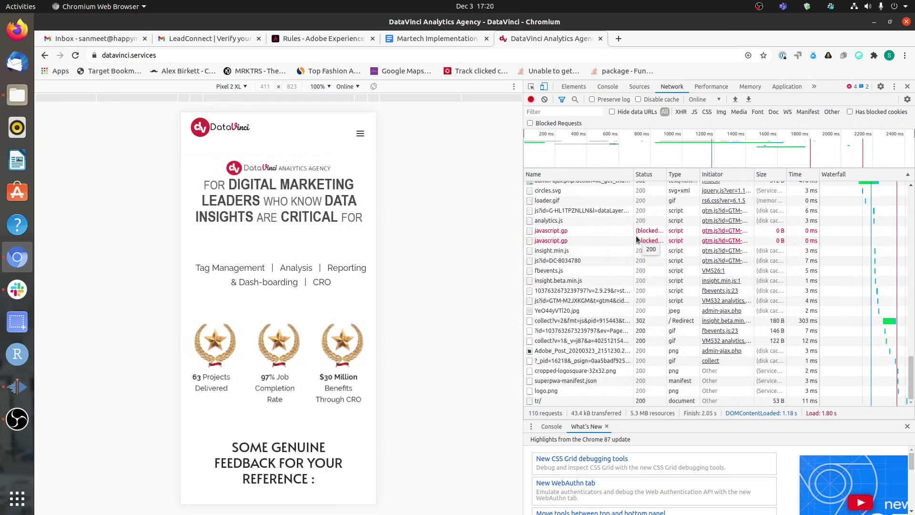
scroll(705, 333, up, 3)
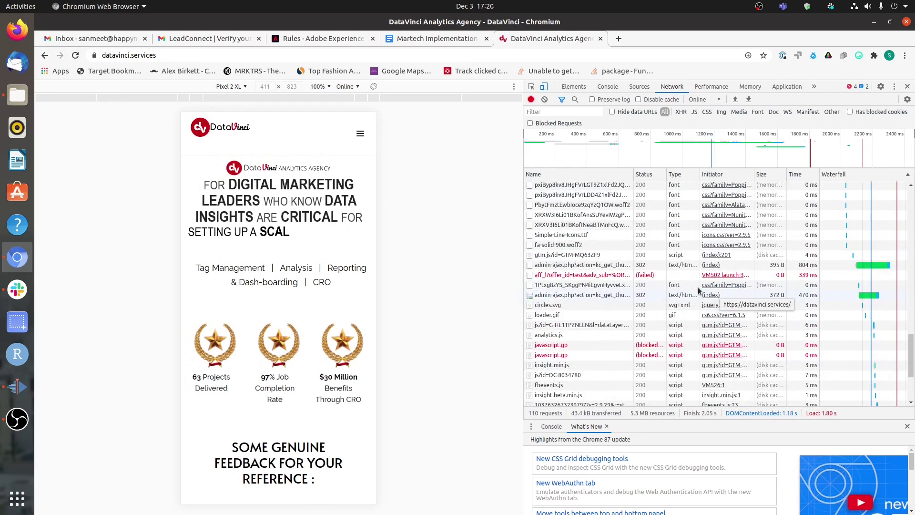
mouse_move(682, 274)
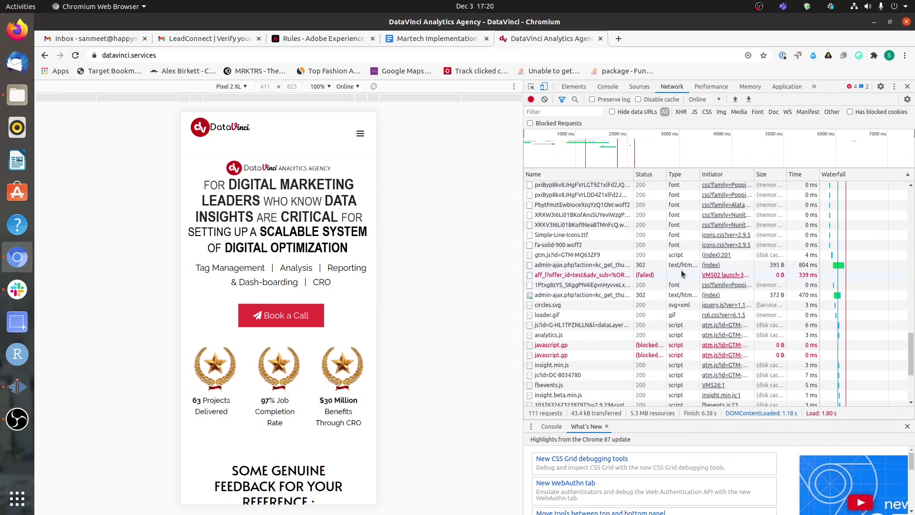
click(624, 276)
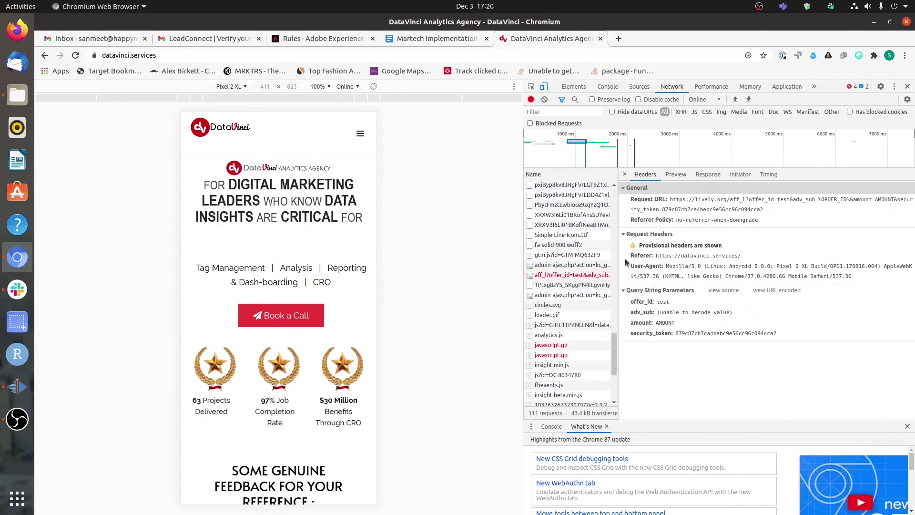
click(340, 43)
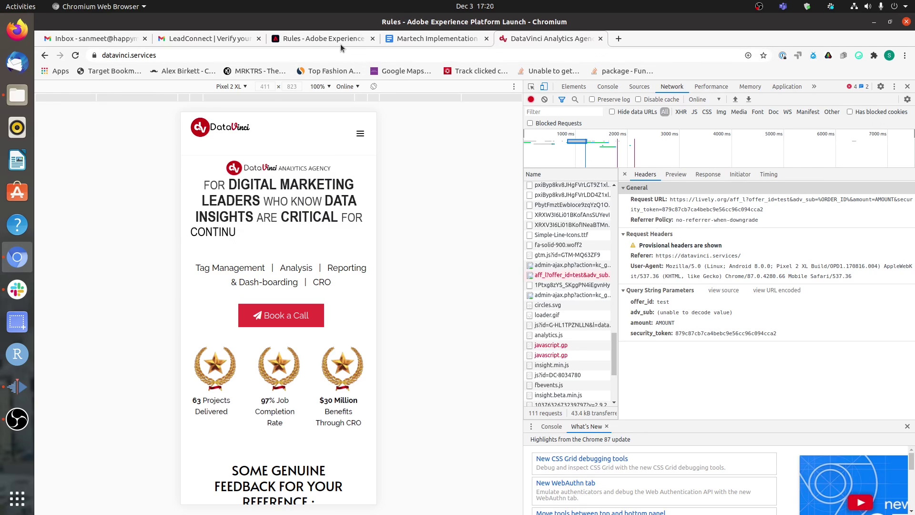
Open the Test tag rule's Core - Custom Code editor and inspect its pixel URL against the site request
click(157, 179)
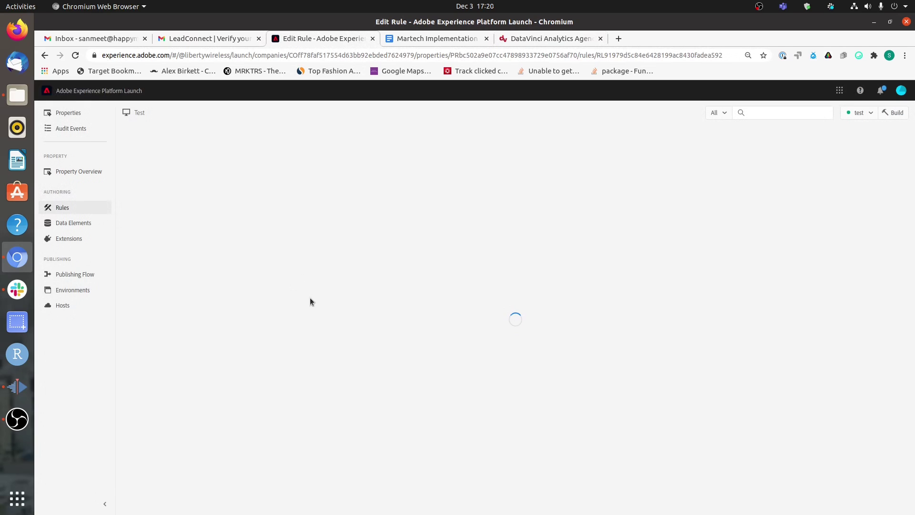
click(170, 378)
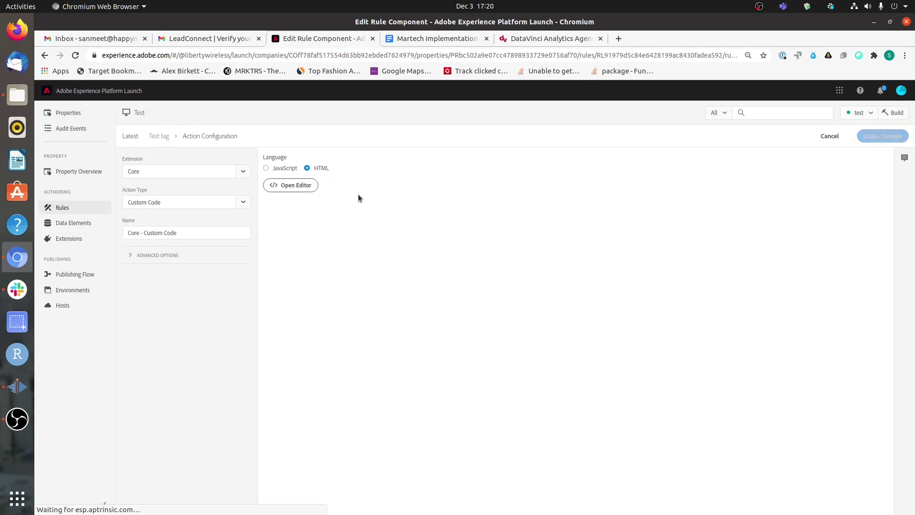
click(299, 185)
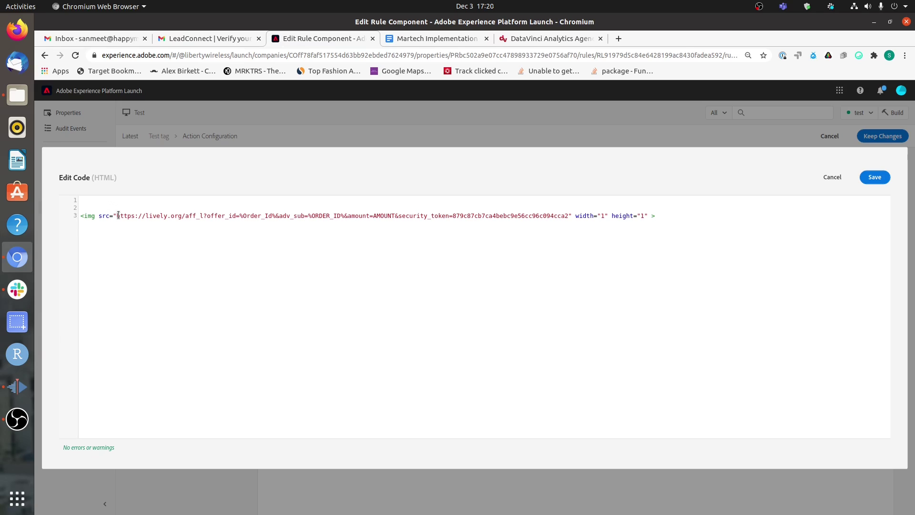
drag(145, 216, 174, 218)
click(520, 41)
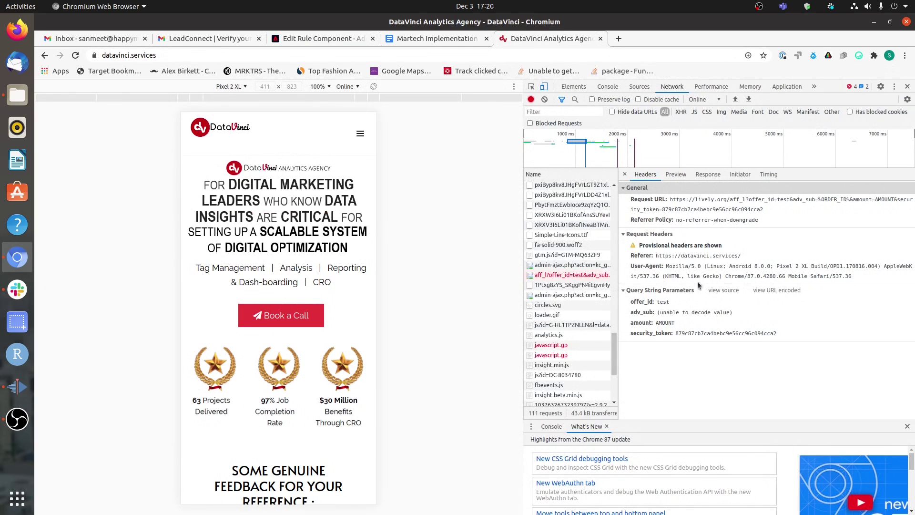
Check the offer_id value 'test' in the Request URL, then open the JavaScript Custom Code editor in Launch
double_click(675, 200)
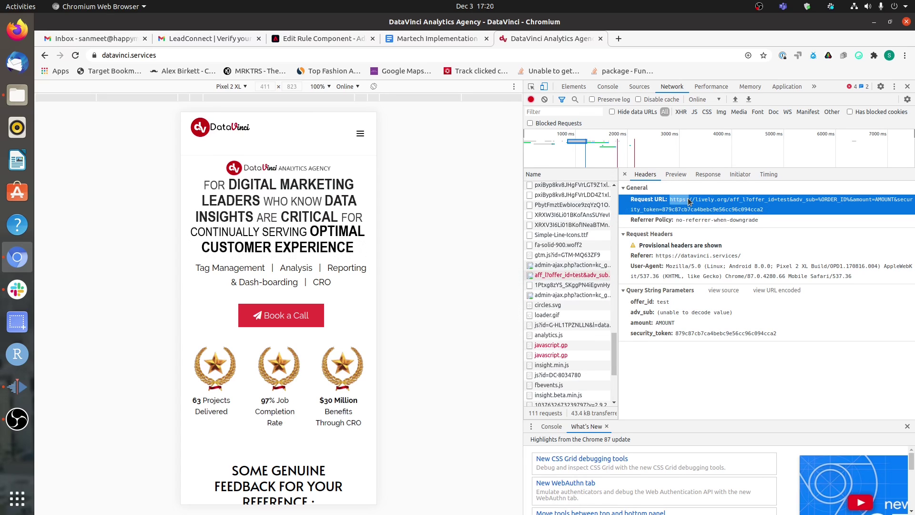
click(789, 248)
click(778, 201)
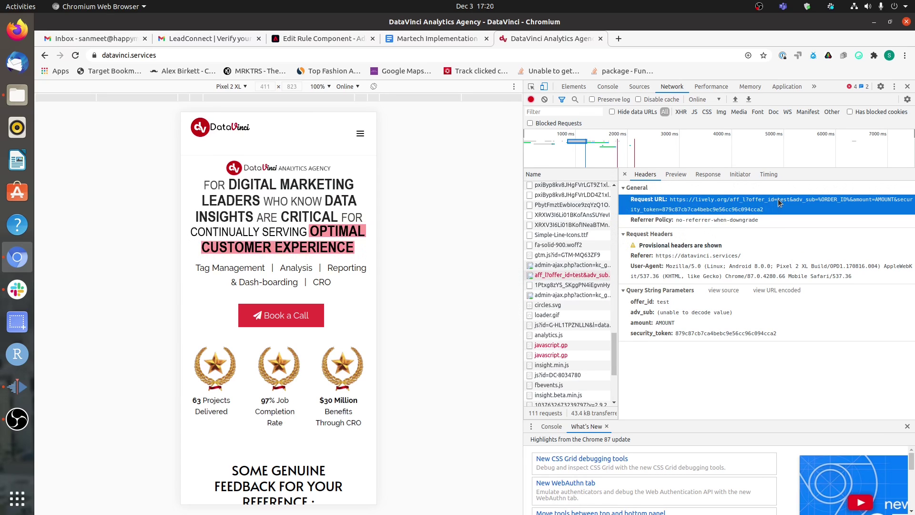
double_click(786, 199)
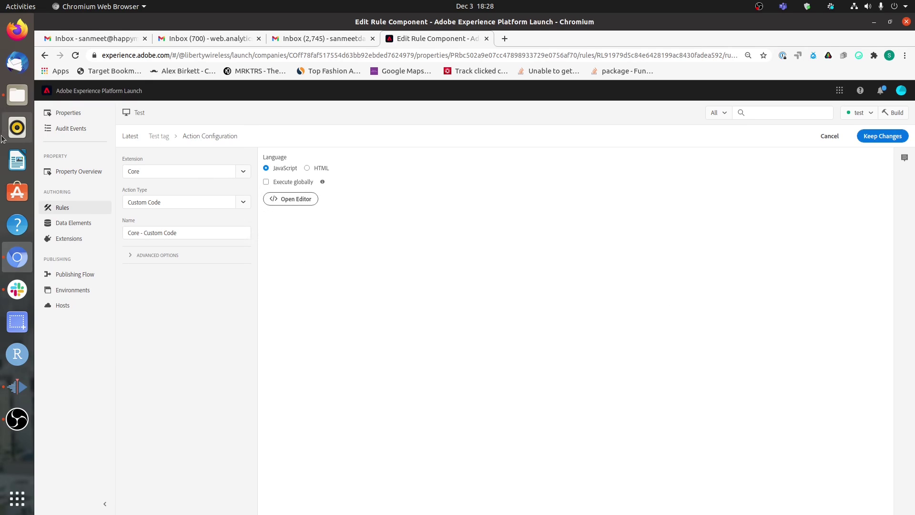
click(291, 204)
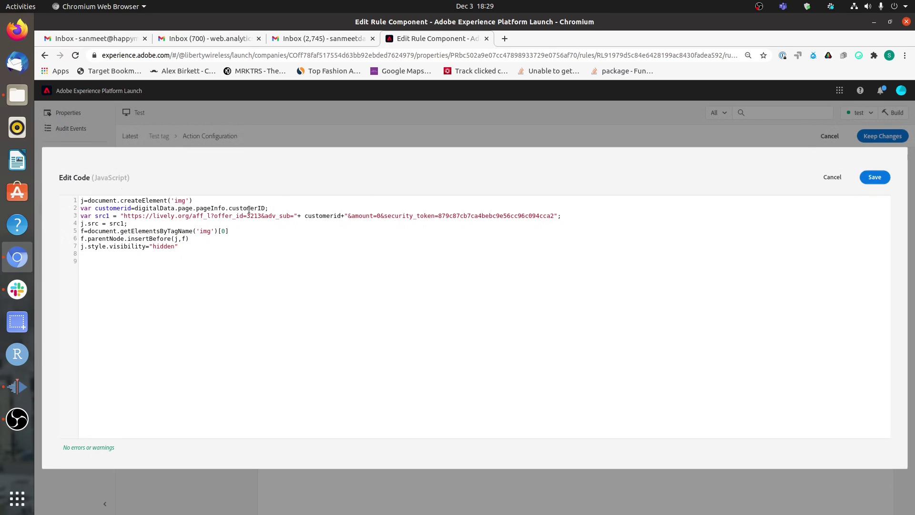